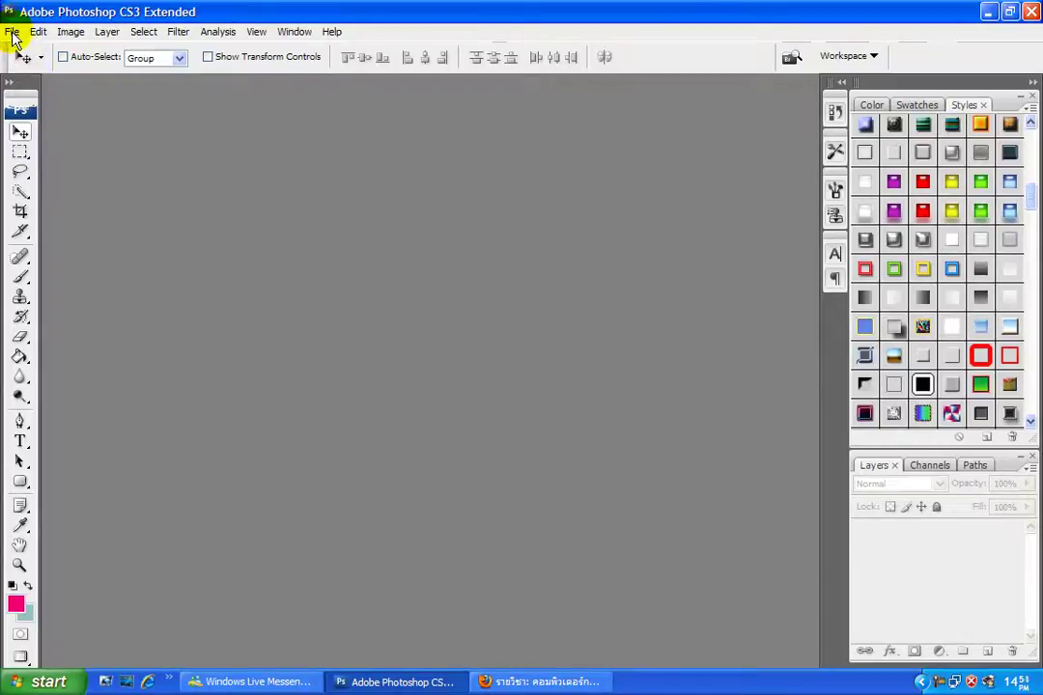
- Create a new 800 × 600 pixel document with a transparent background at 72 pixels/inch
left_click(11, 34)
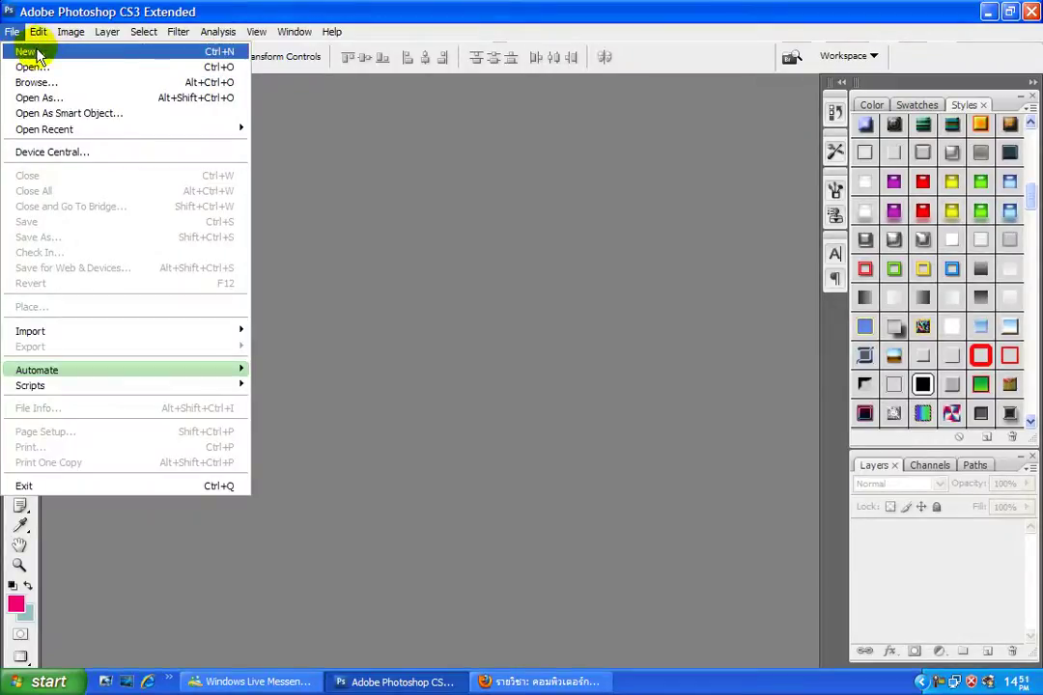
left_click(37, 53)
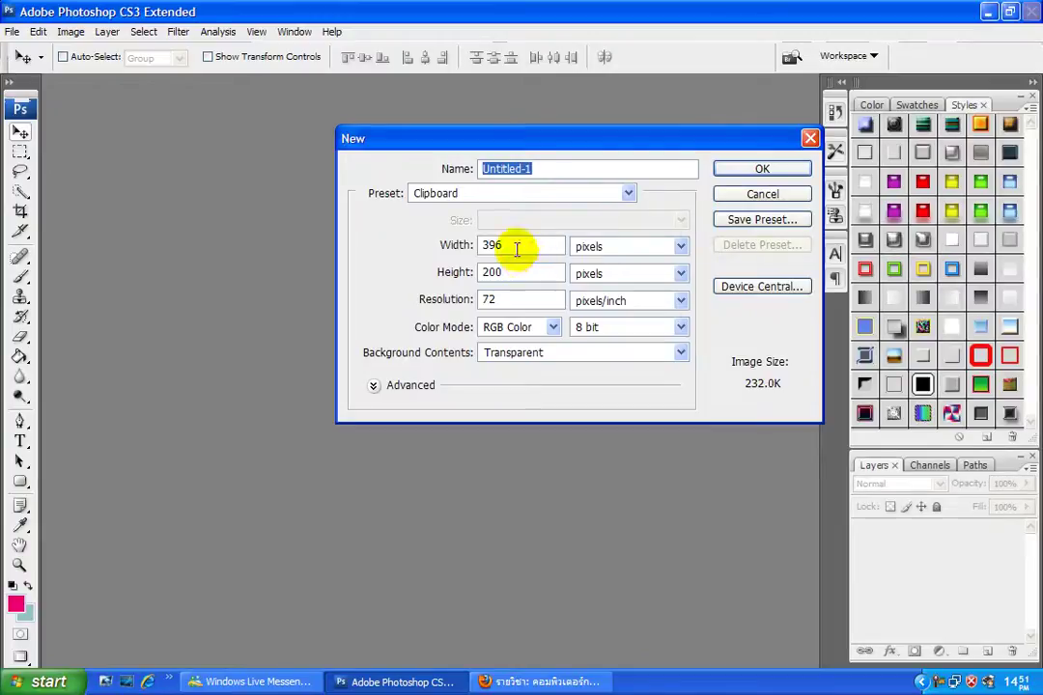
double_click(517, 248)
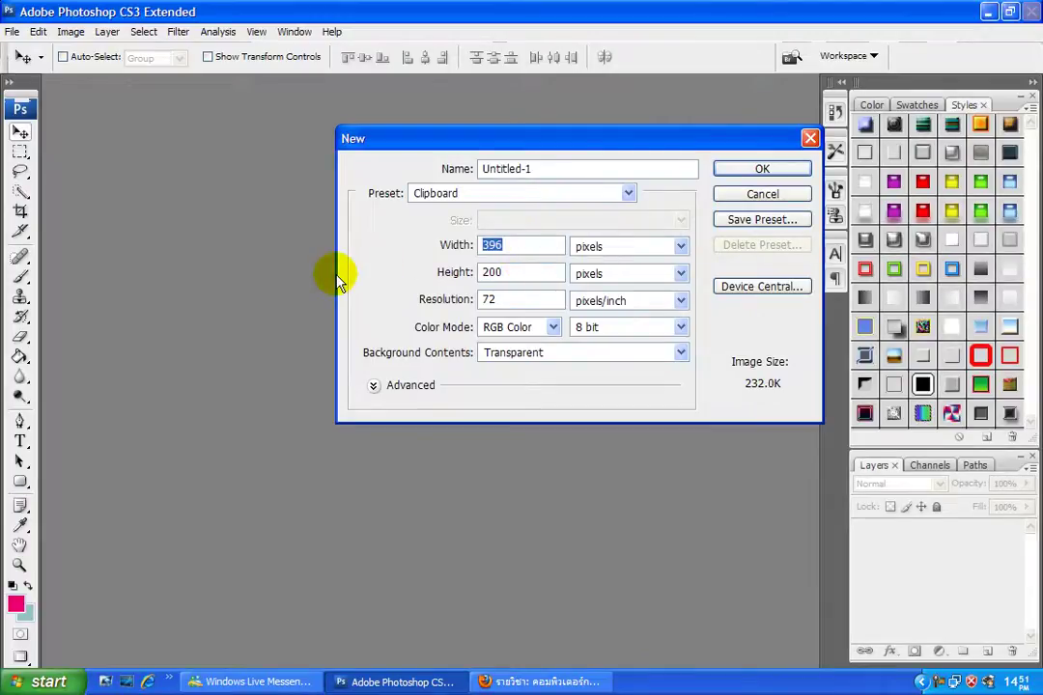
type("800")
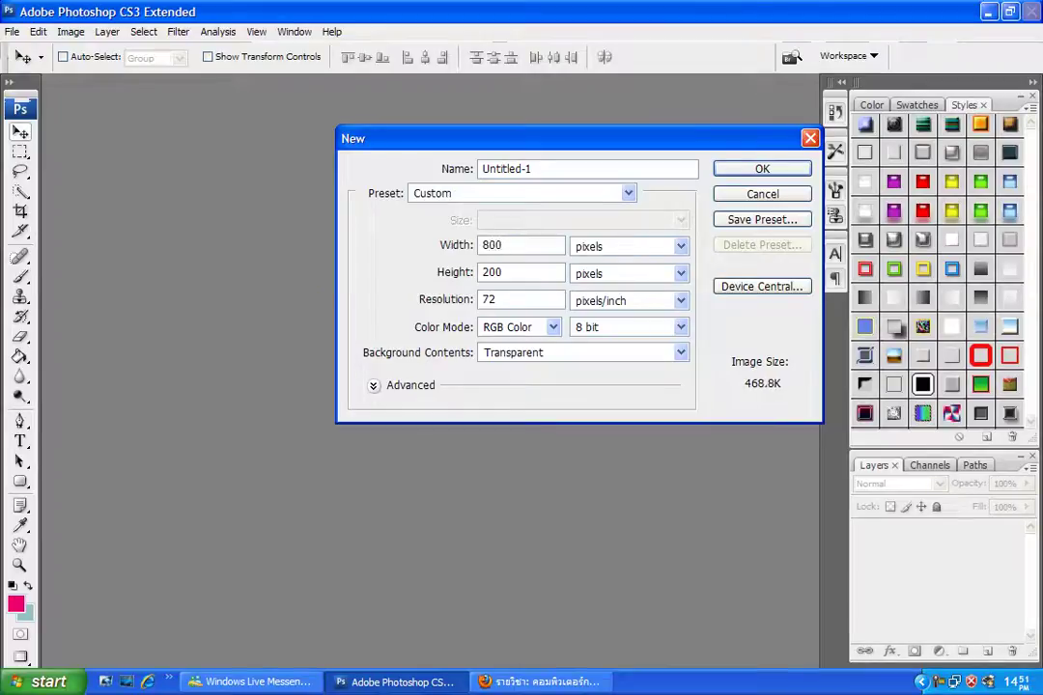
double_click(519, 273)
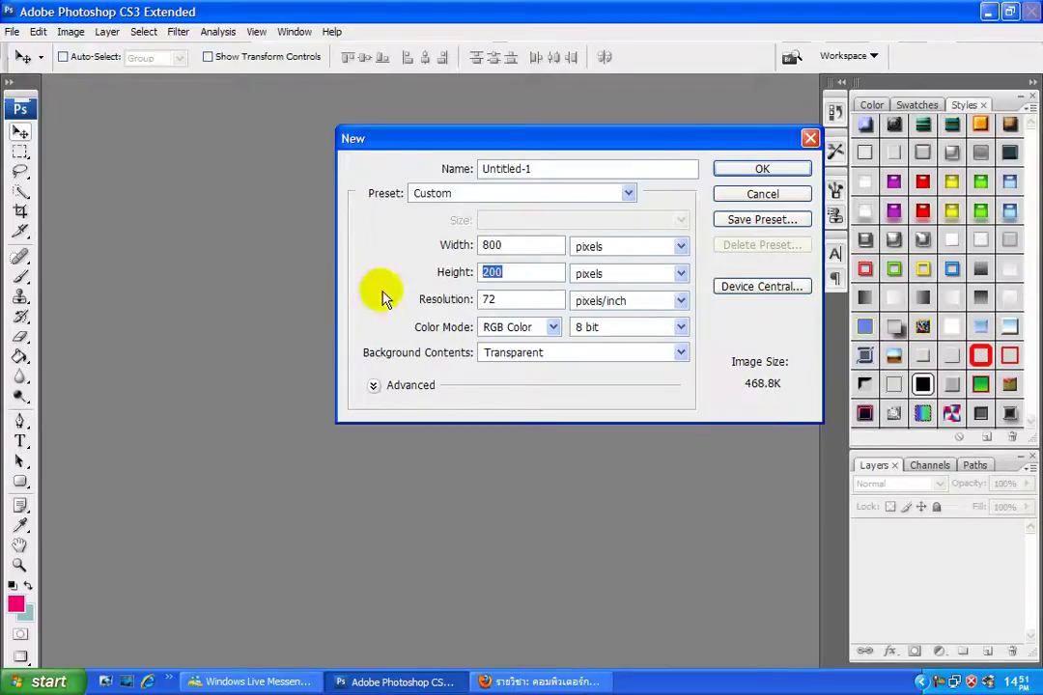
type("6")
left_click(757, 170)
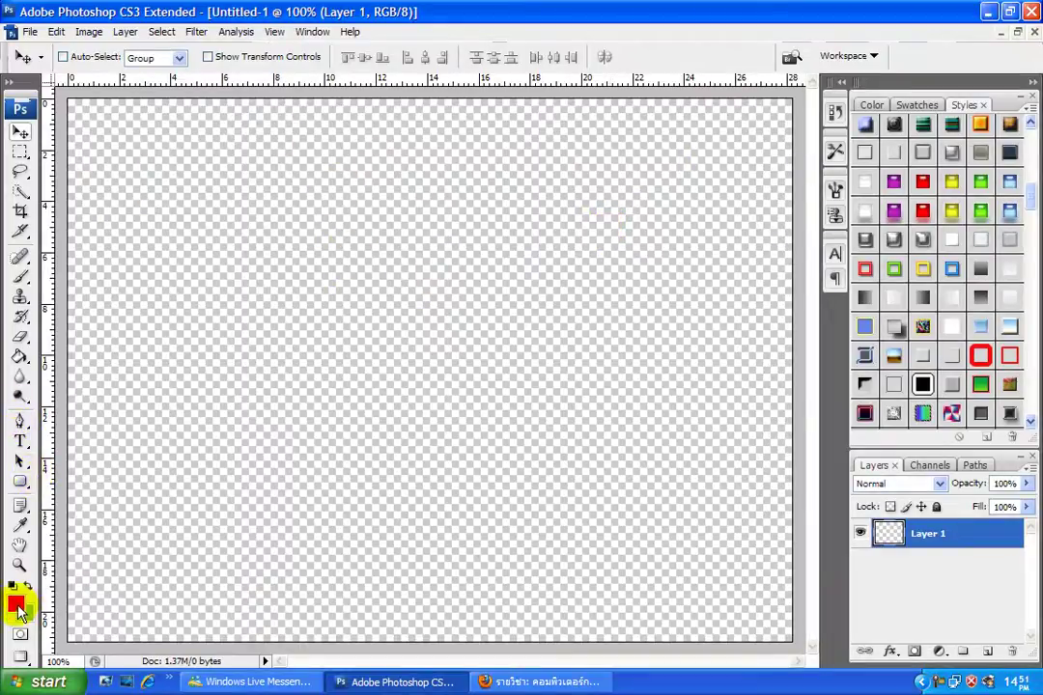
- Fill Layer 1 entirely with the pink foreground colour using the Paint Bucket
left_click(20, 357)
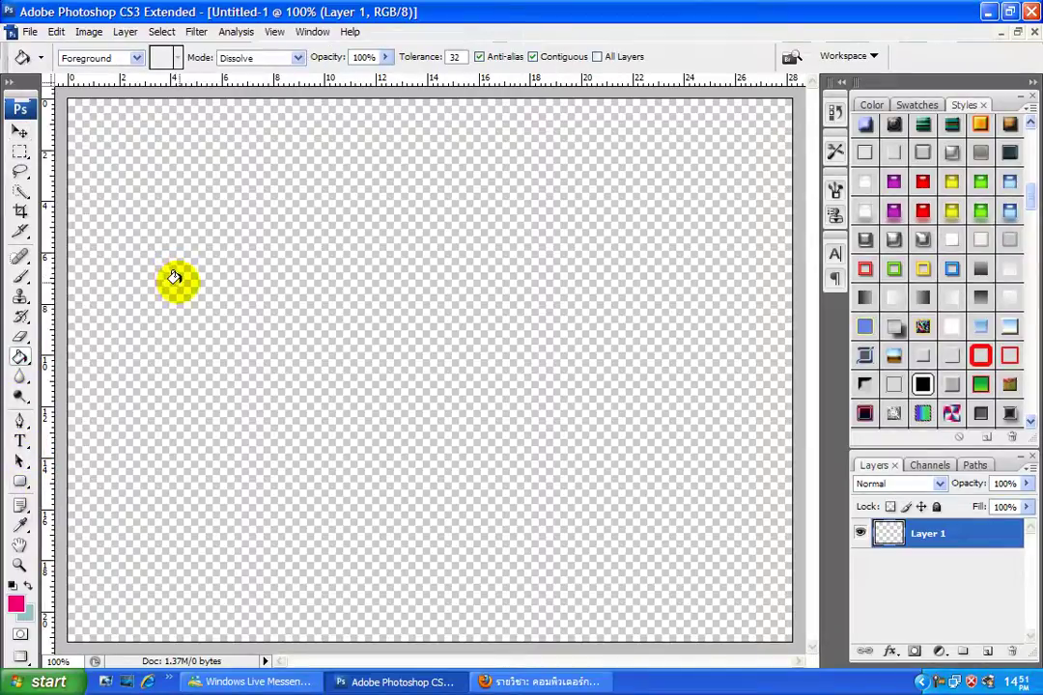
left_click(175, 278)
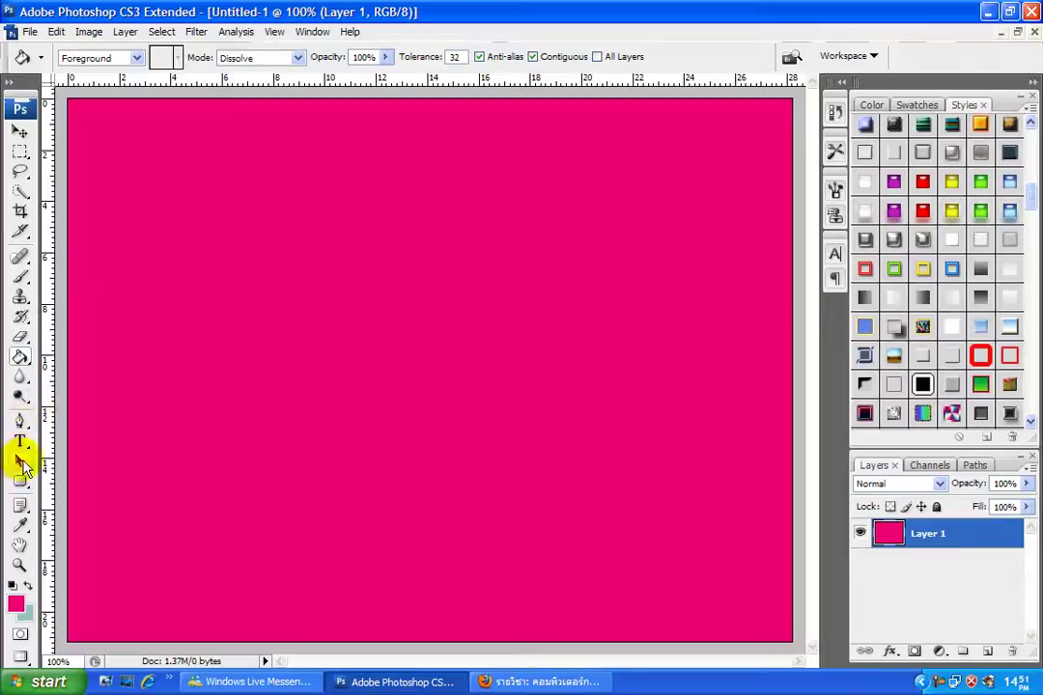
left_click(395, 203)
left_click(274, 277)
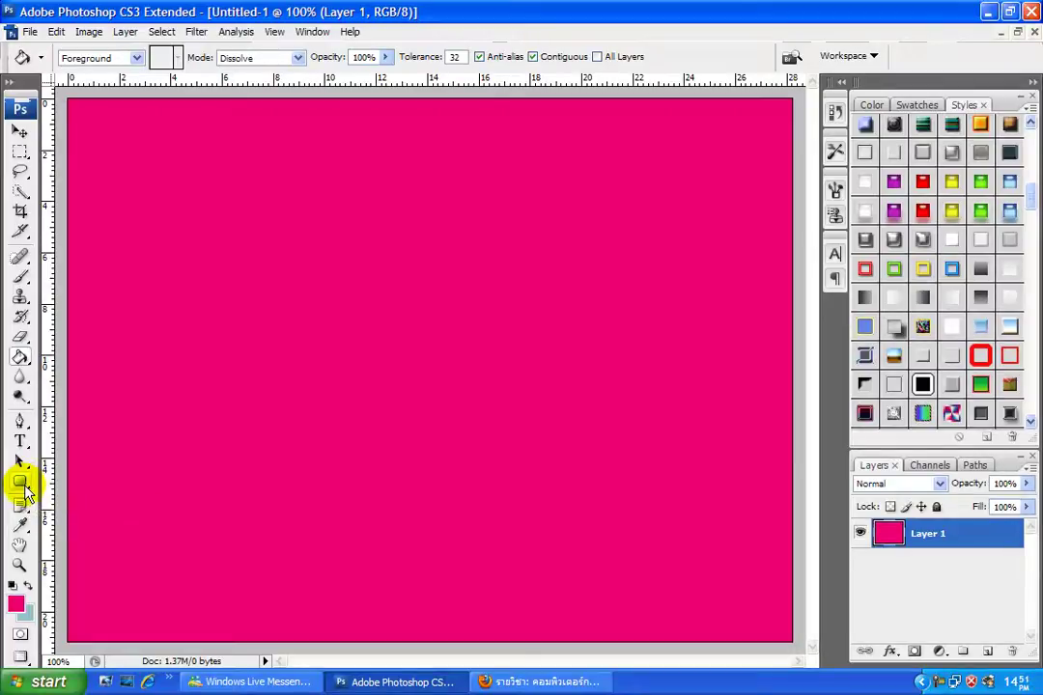
- Draw a rounded-rectangle button shape near the canvas top-left
left_click(26, 491)
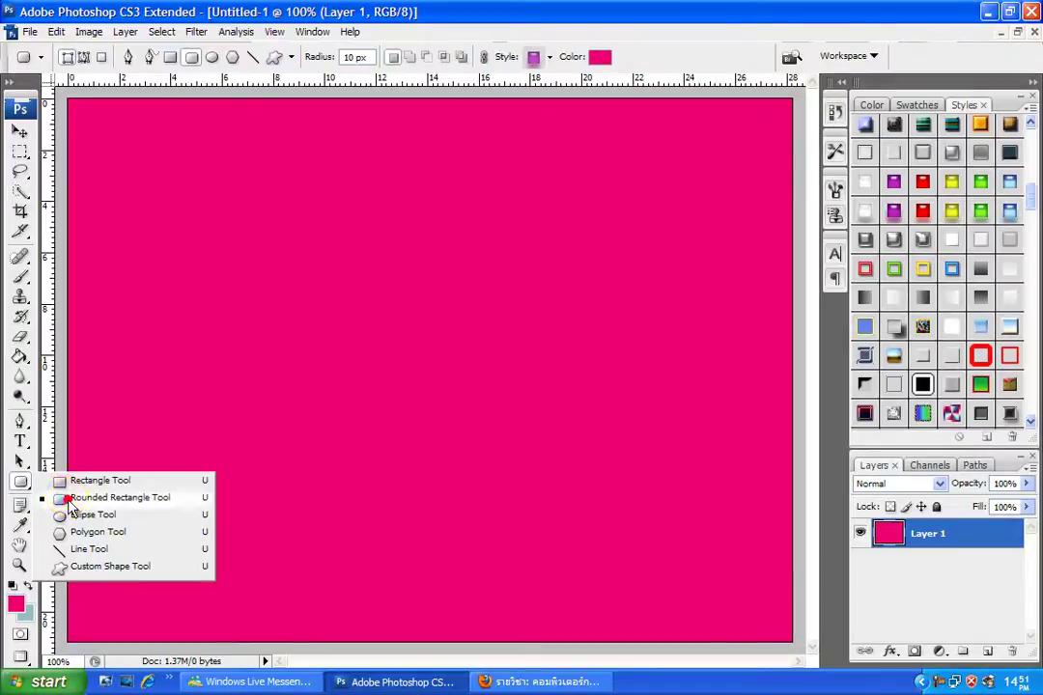
left_click(71, 498)
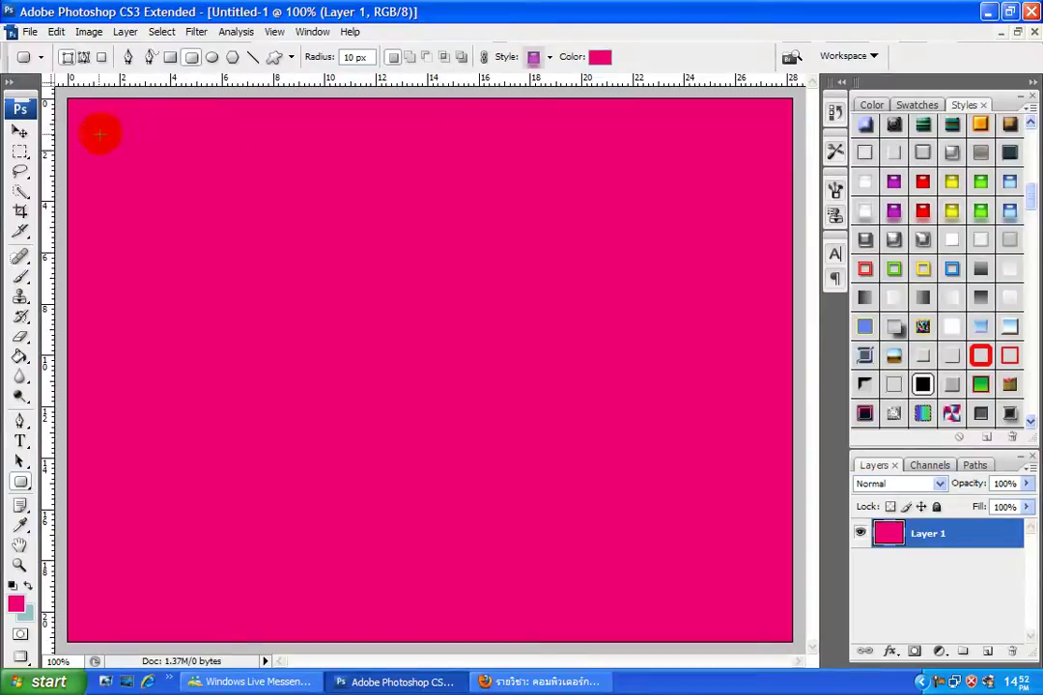
mouse_move(248, 141)
left_mouse_down()
mouse_move(342, 218)
mouse_move(347, 212)
left_mouse_up()
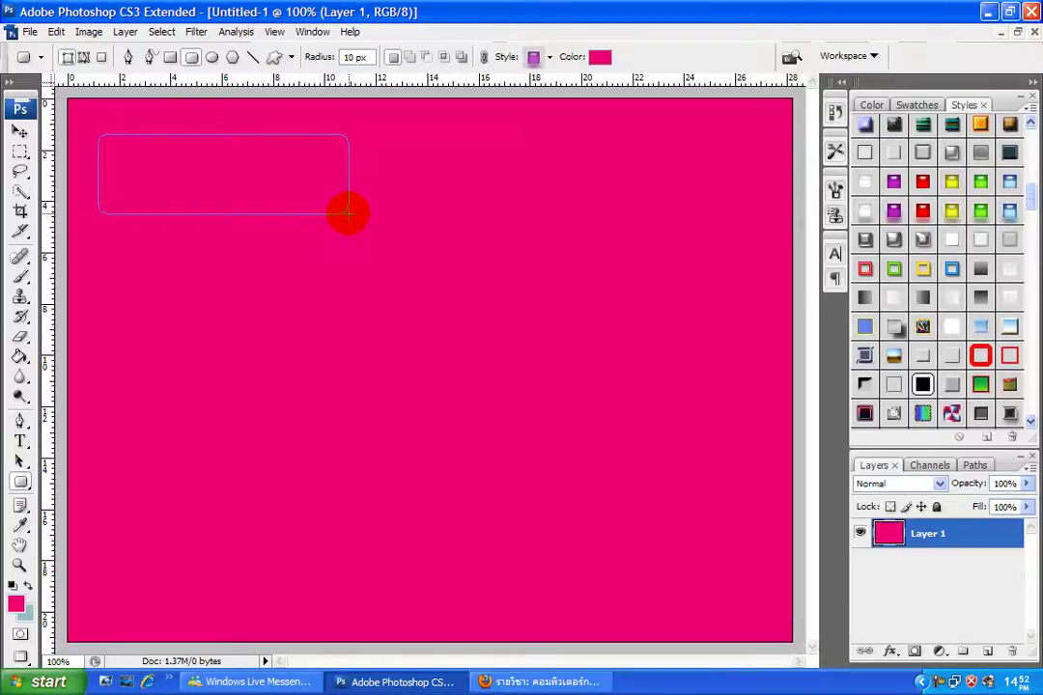
left_click_drag(348, 212, 347, 213)
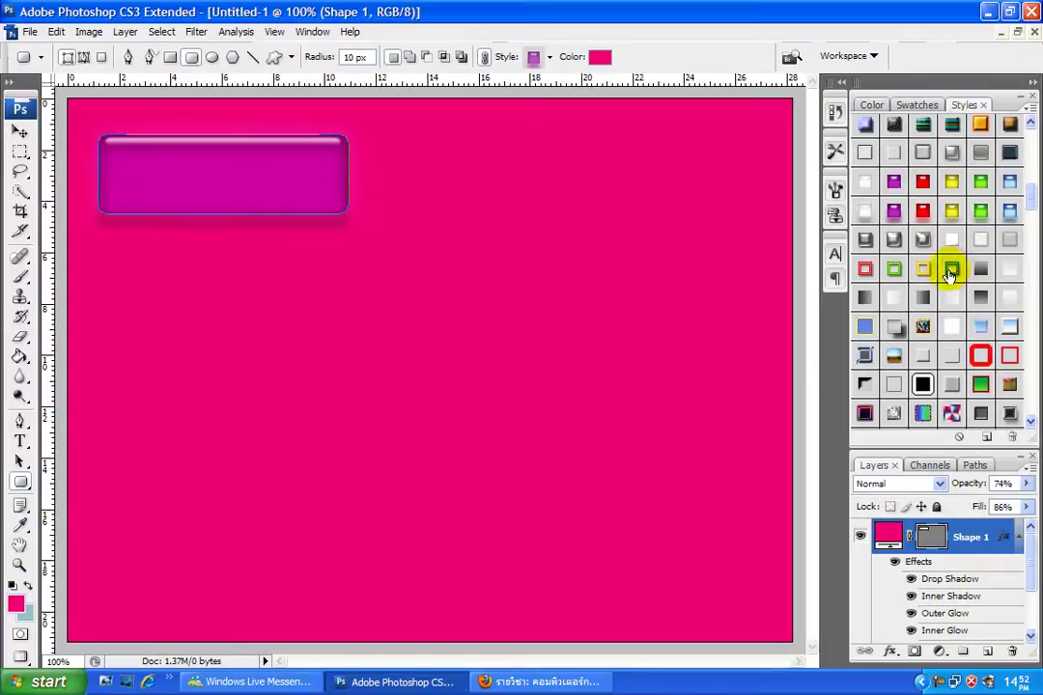
- Style the button with a blue gradient fill and yellow border from the Styles panel
left_click(951, 270)
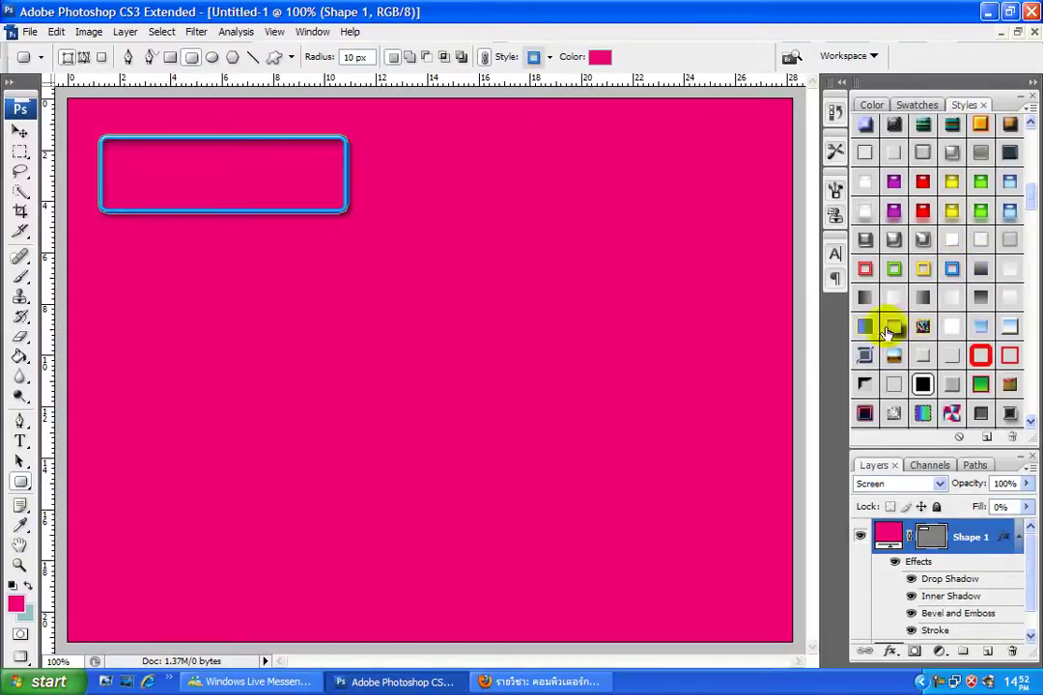
left_click(861, 328)
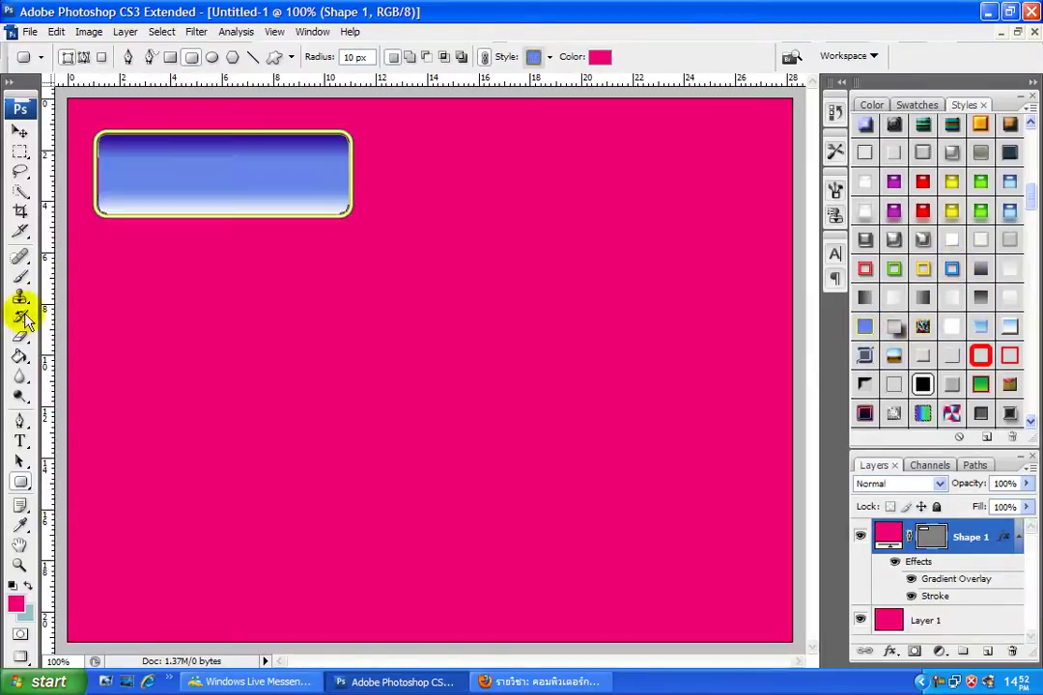
left_click(377, 438)
left_click(115, 440)
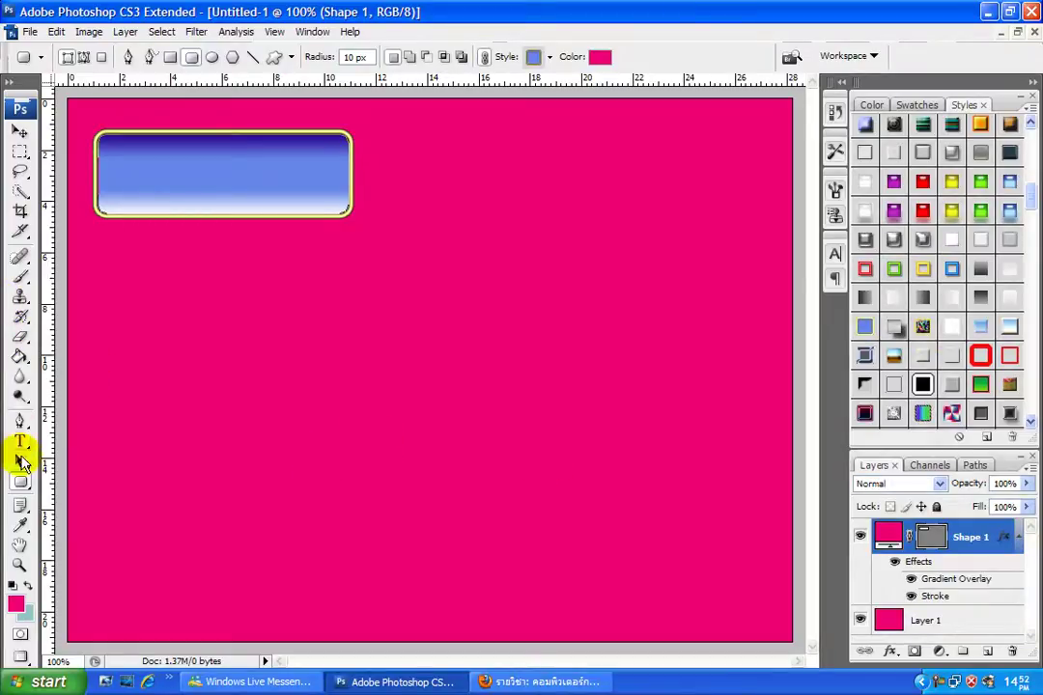
- Type a Thai 'made by' credit on the button and apply the green glossy style
left_click(18, 444)
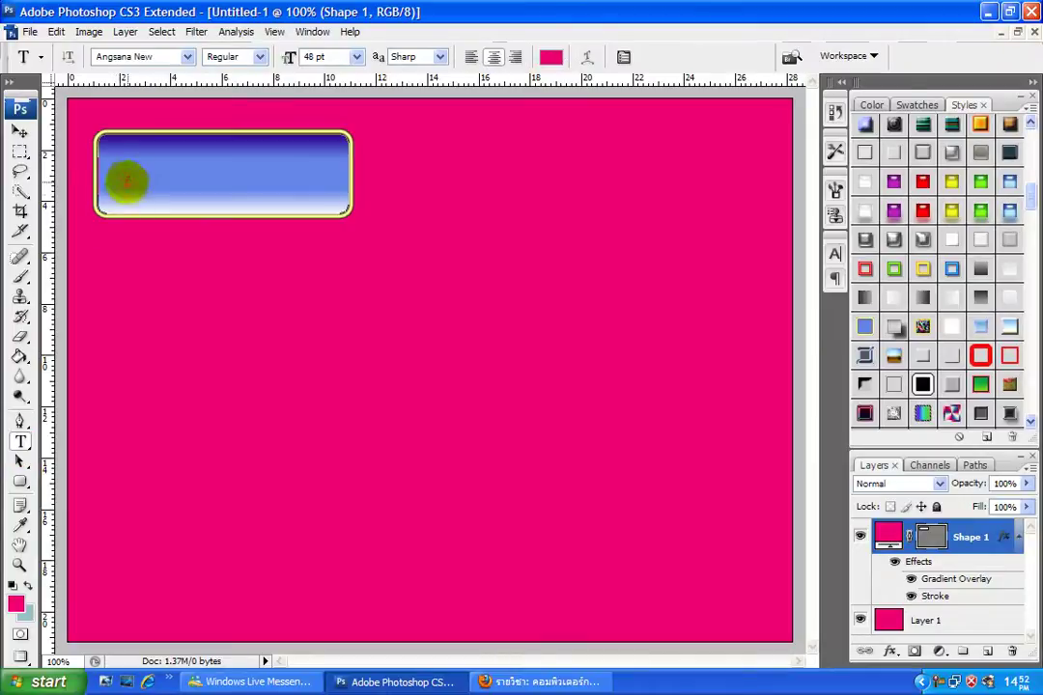
left_click(127, 172)
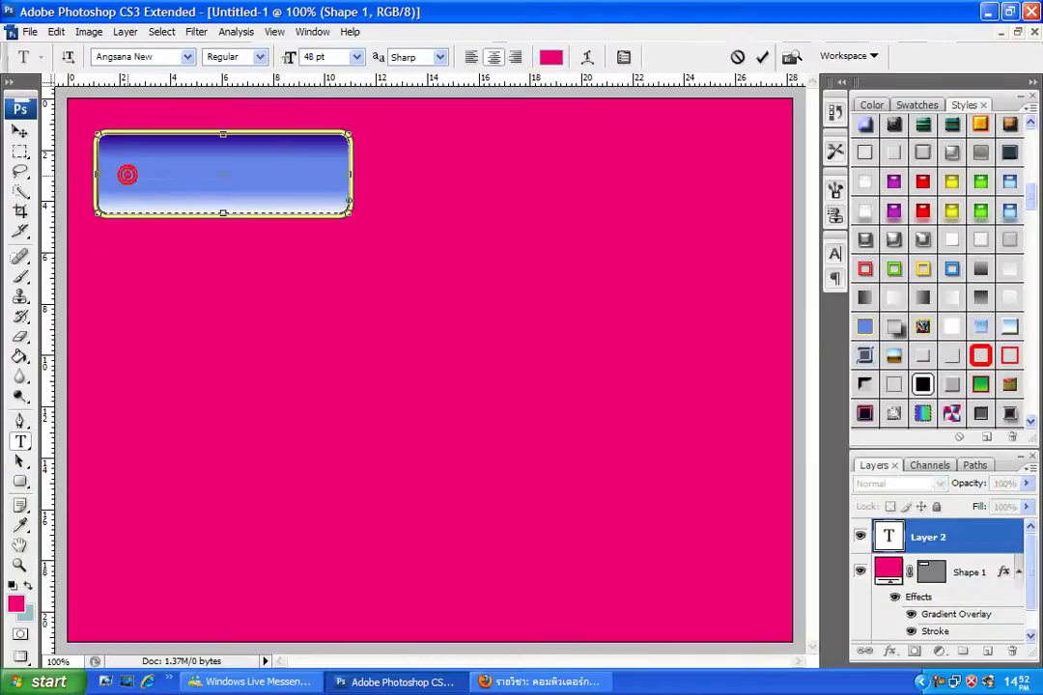
left_click(249, 246)
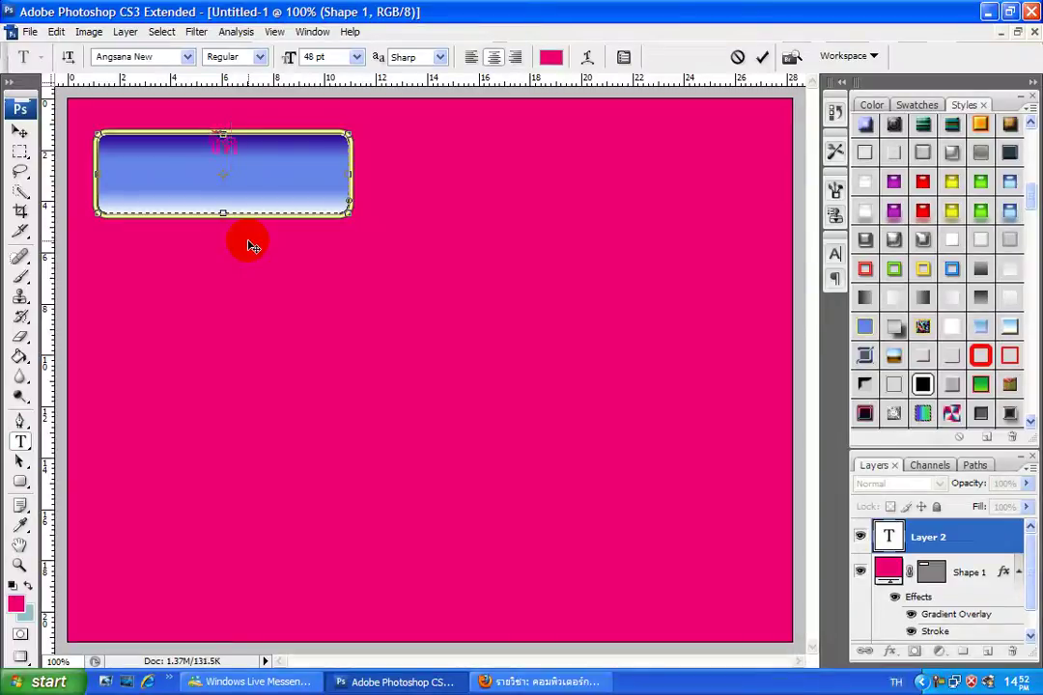
key("BackSpace")
type("จัดทำโดย ค")
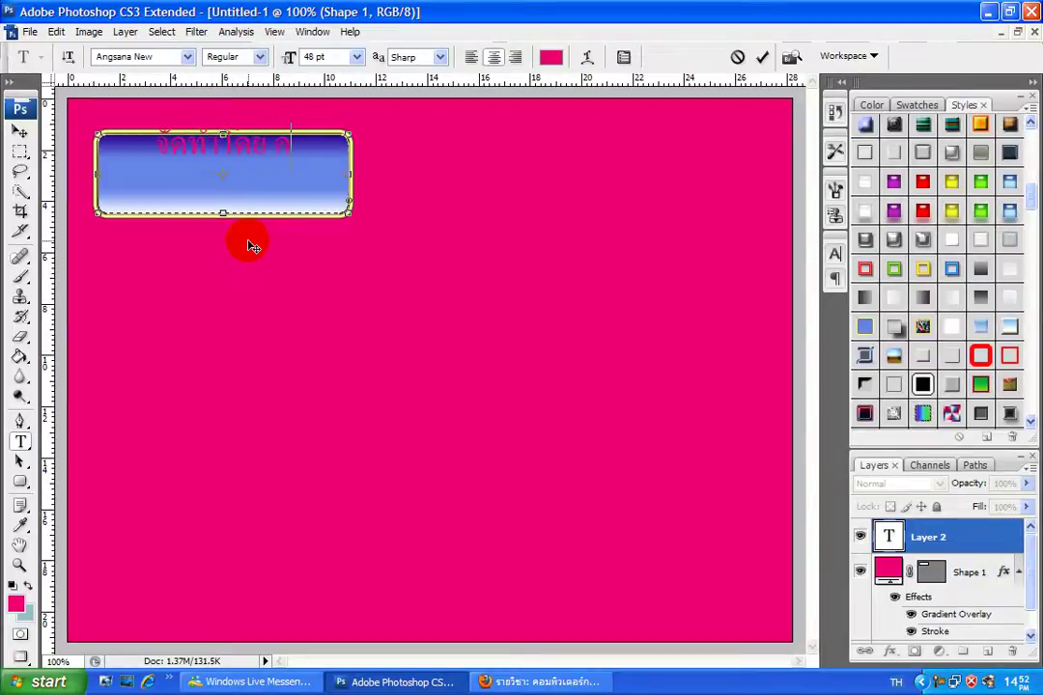
type("รูห")
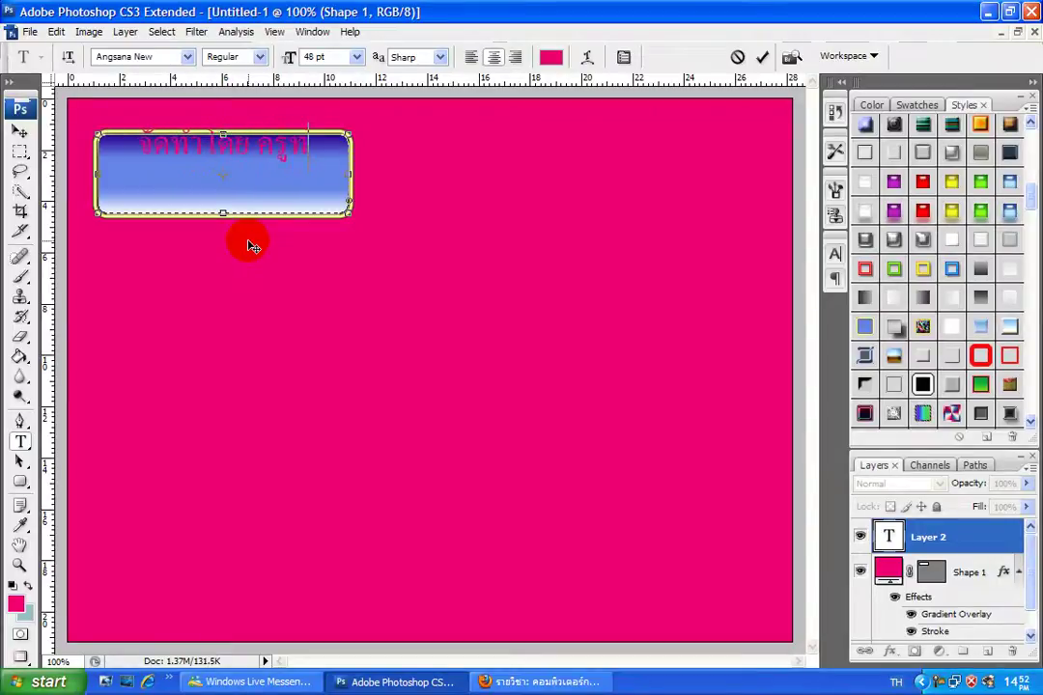
type("น")
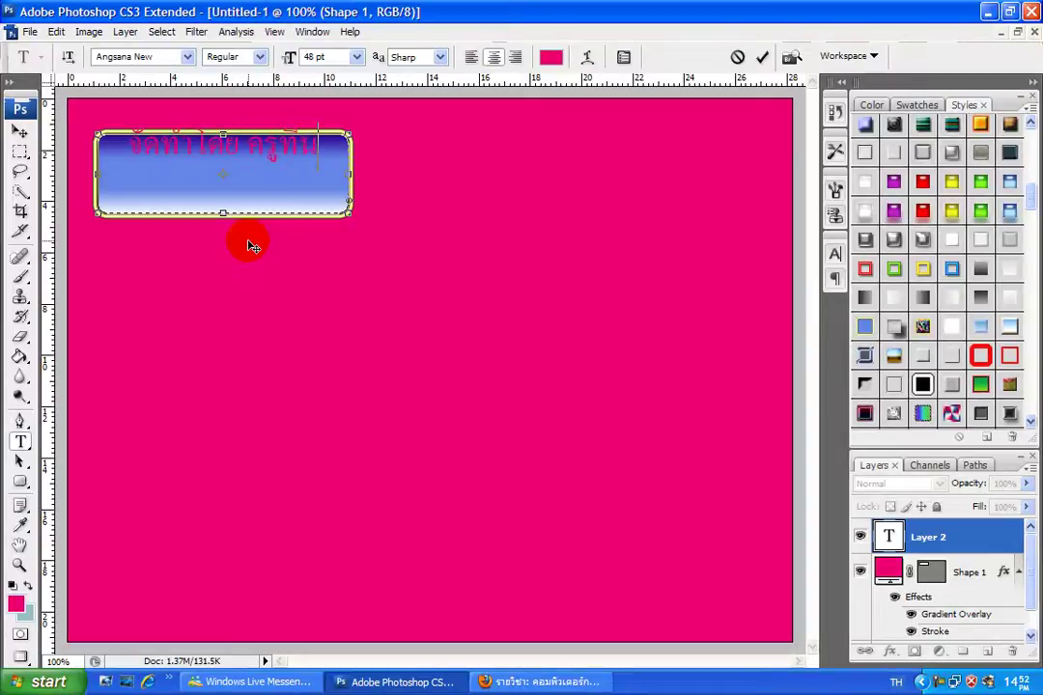
mouse_move(231, 205)
left_mouse_down()
mouse_move(222, 211)
mouse_move(229, 169)
mouse_move(213, 187)
mouse_move(205, 180)
left_mouse_up()
left_click(19, 127)
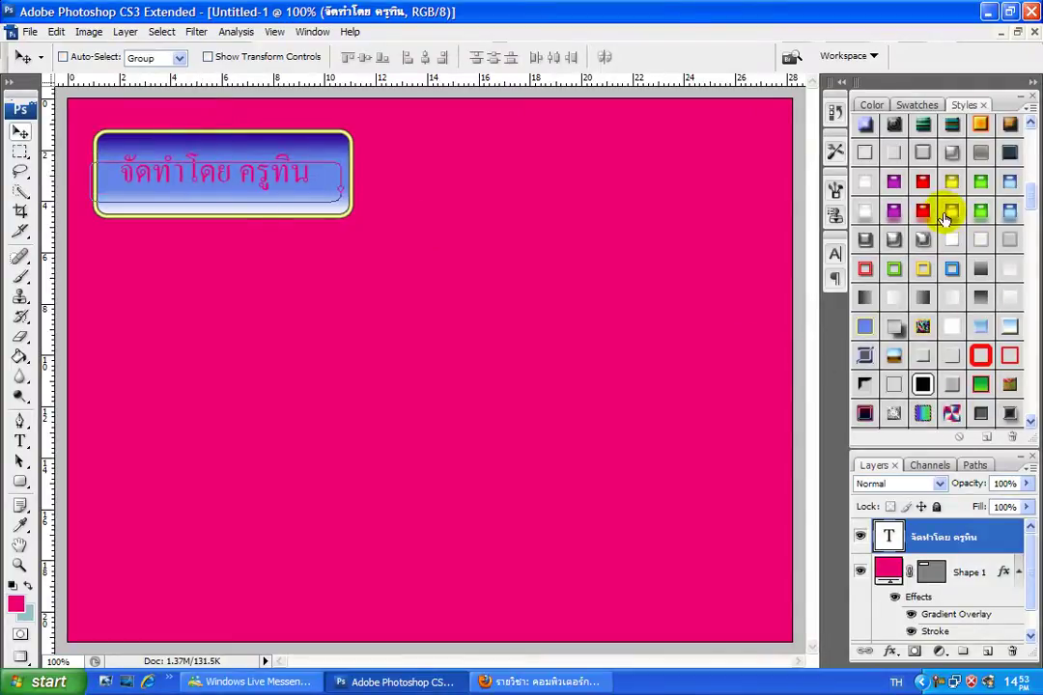
left_click(983, 215)
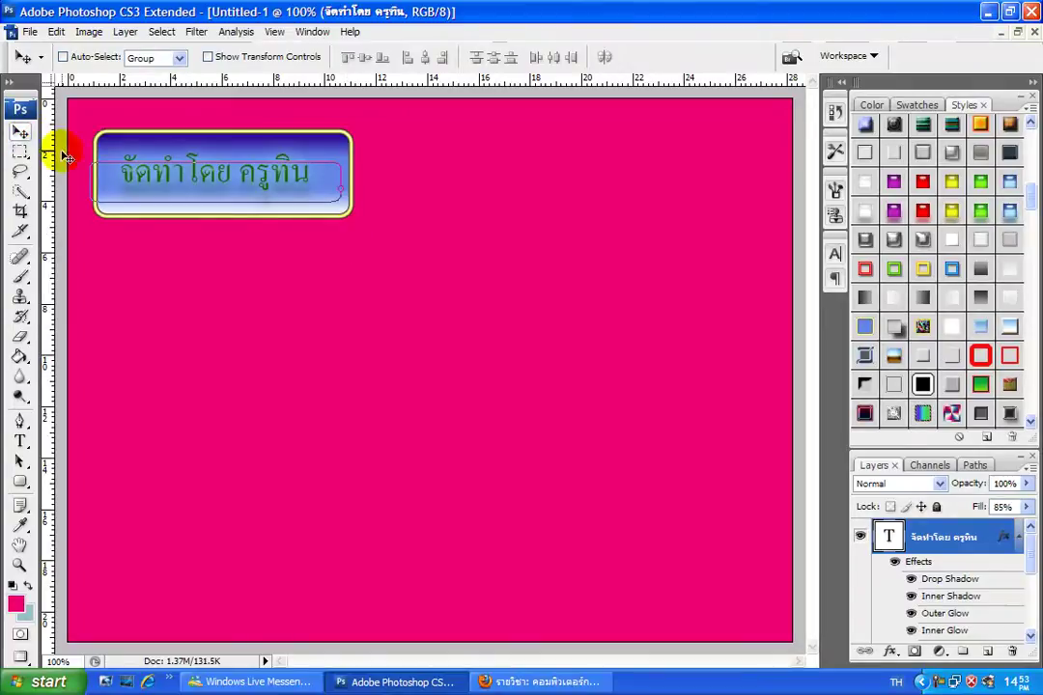
- Save the design to the Desktop as JPEG 11.jpg, replacing the old file with default quality
left_click(30, 32)
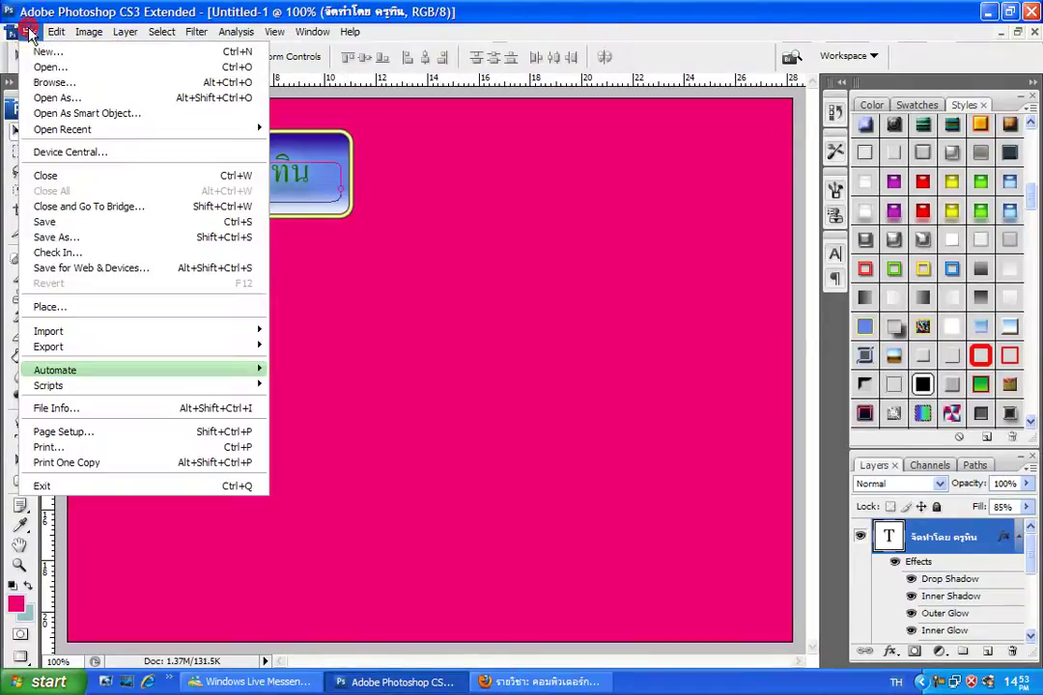
left_click(68, 239)
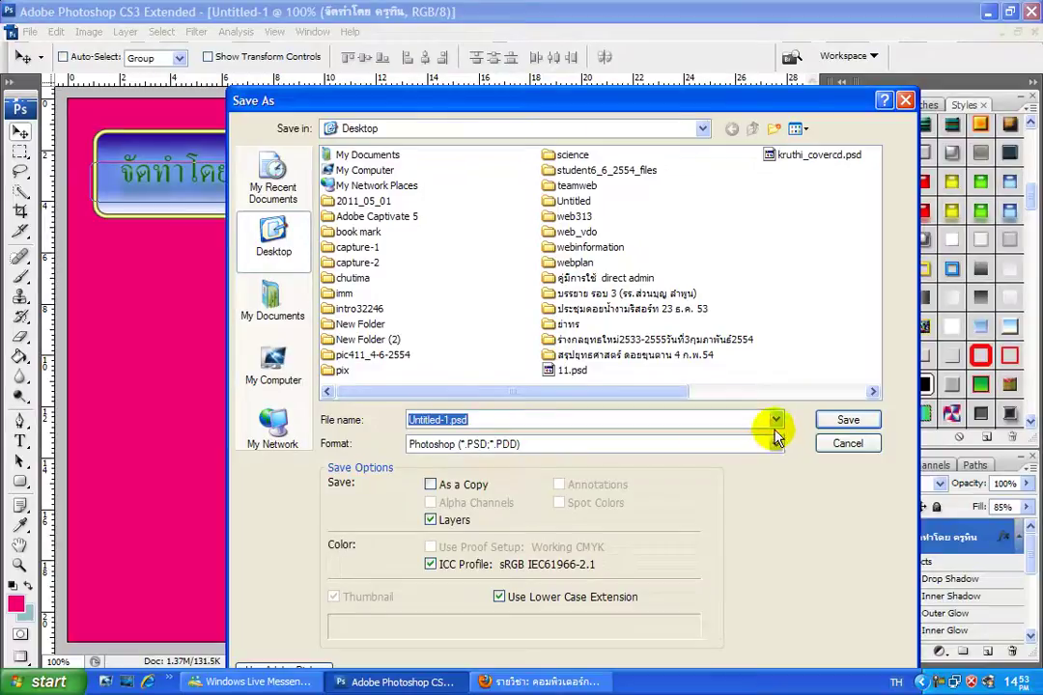
left_click(776, 446)
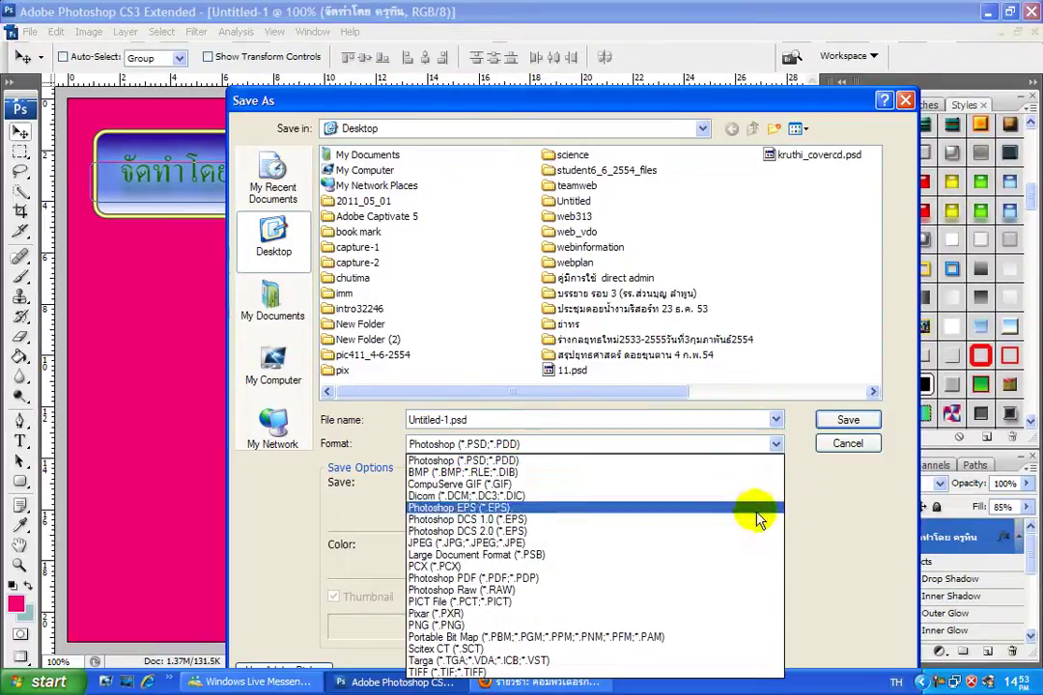
left_click(739, 599)
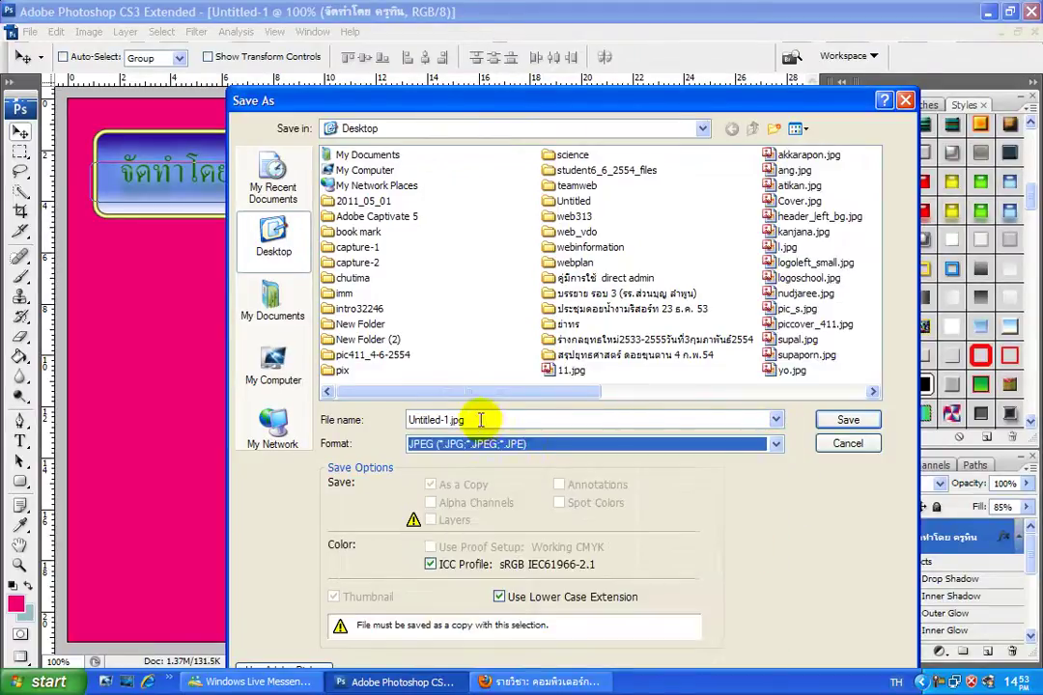
double_click(456, 420)
type("ท")
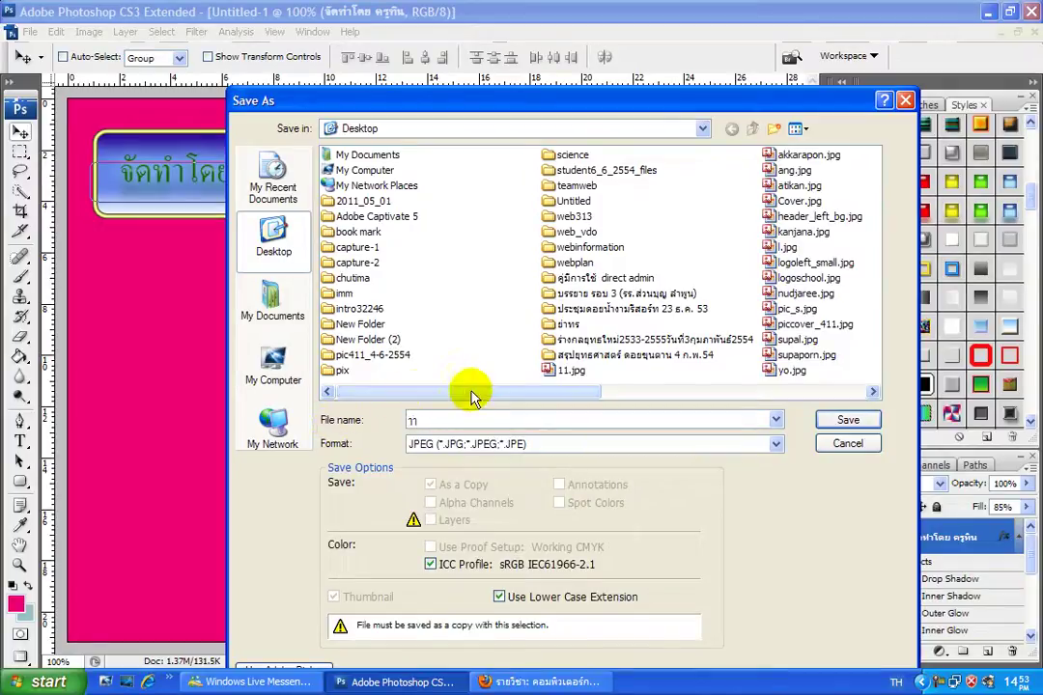
key("alt+shift")
type("11")
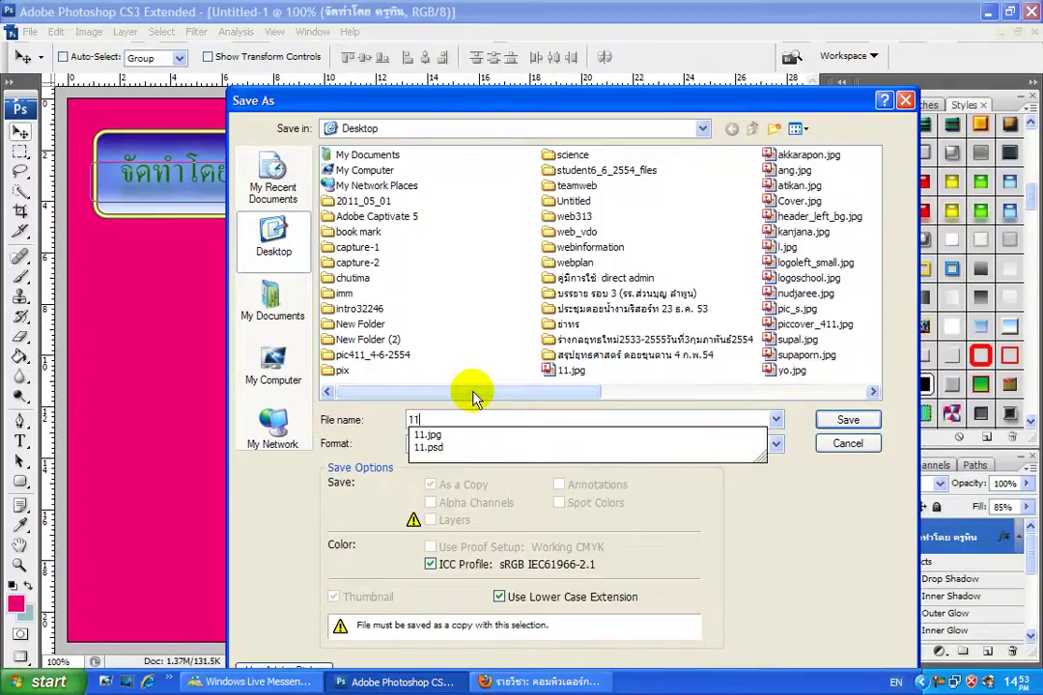
left_click(839, 425)
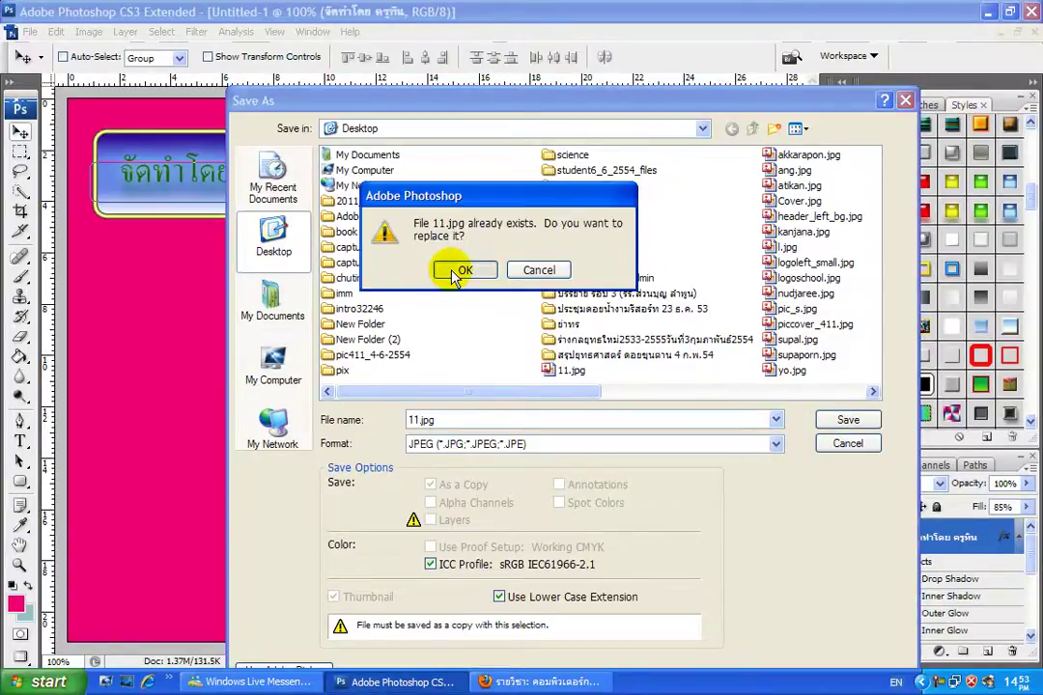
left_click(460, 273)
left_click(682, 182)
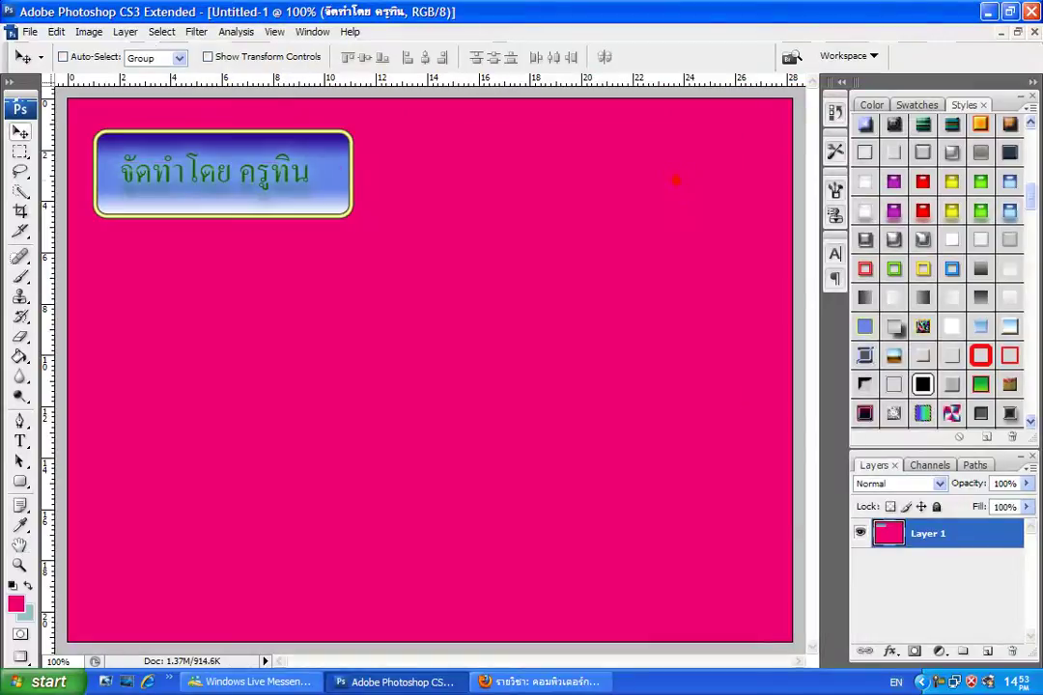
- Close Untitled-1 without saving, then reopen 11.jpg from the Desktop
left_click(1031, 12)
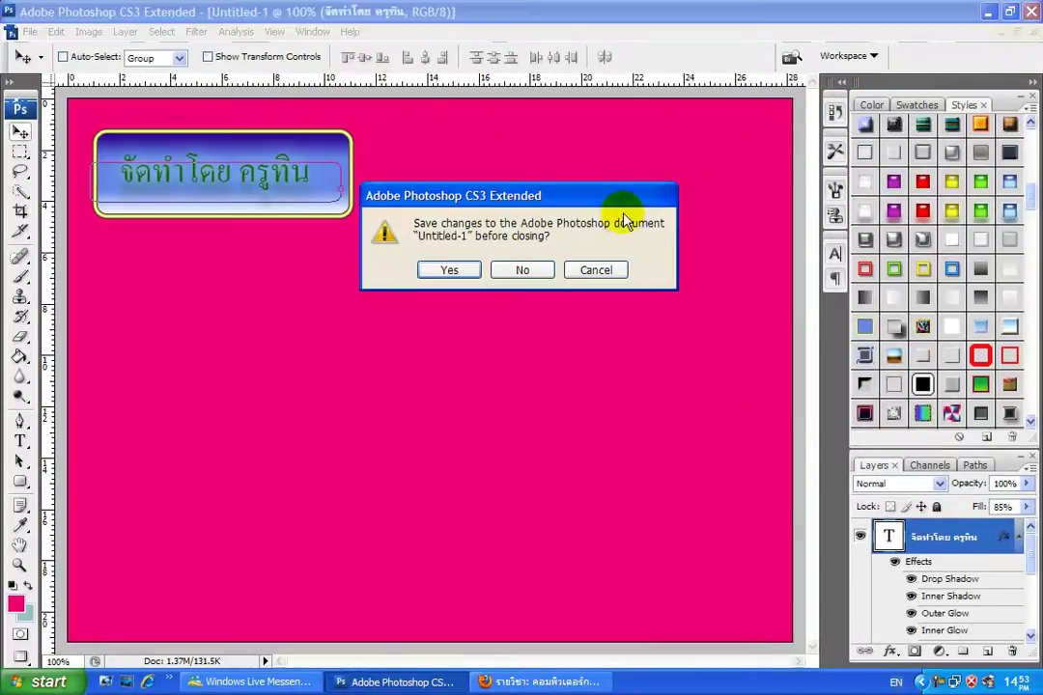
left_click(522, 271)
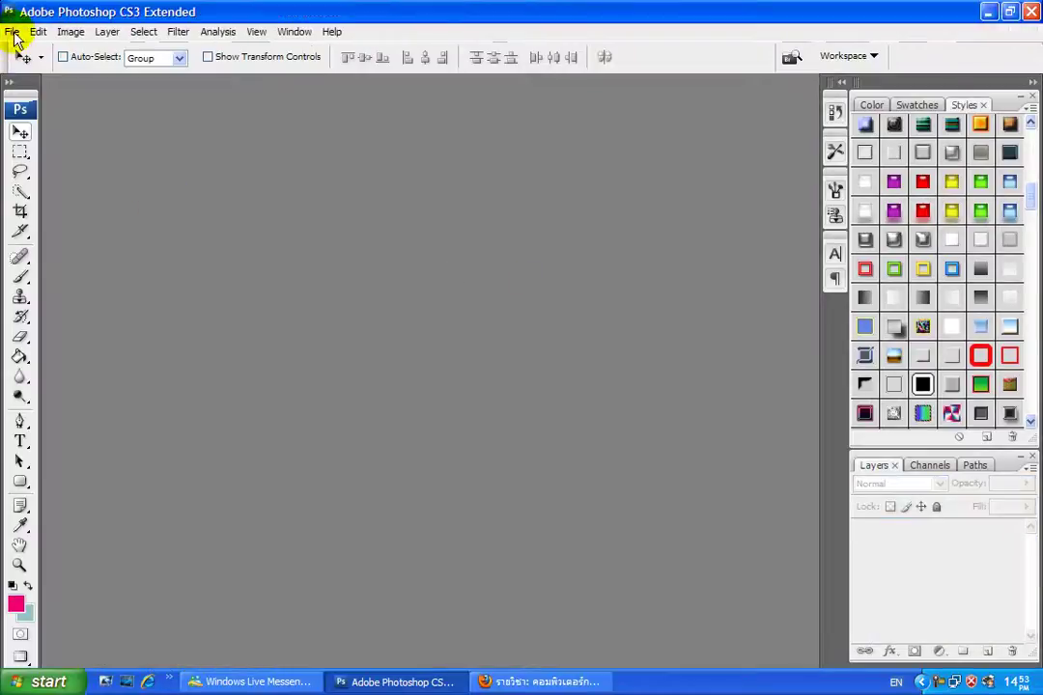
left_click(13, 33)
left_click(31, 68)
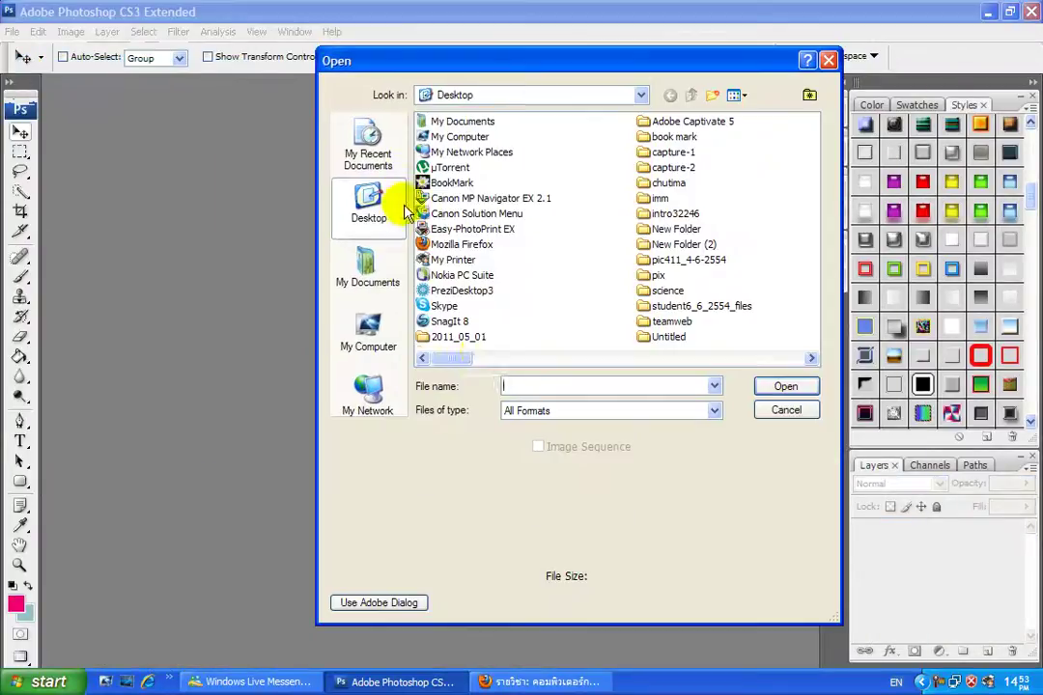
left_click(811, 359)
left_click(811, 358)
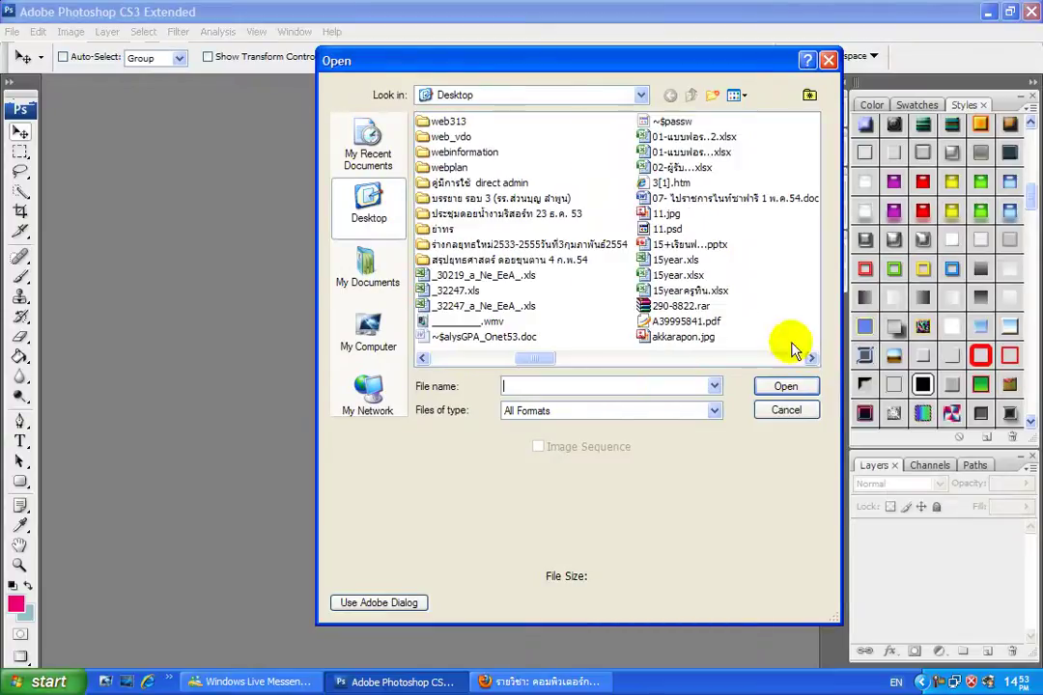
left_click(659, 216)
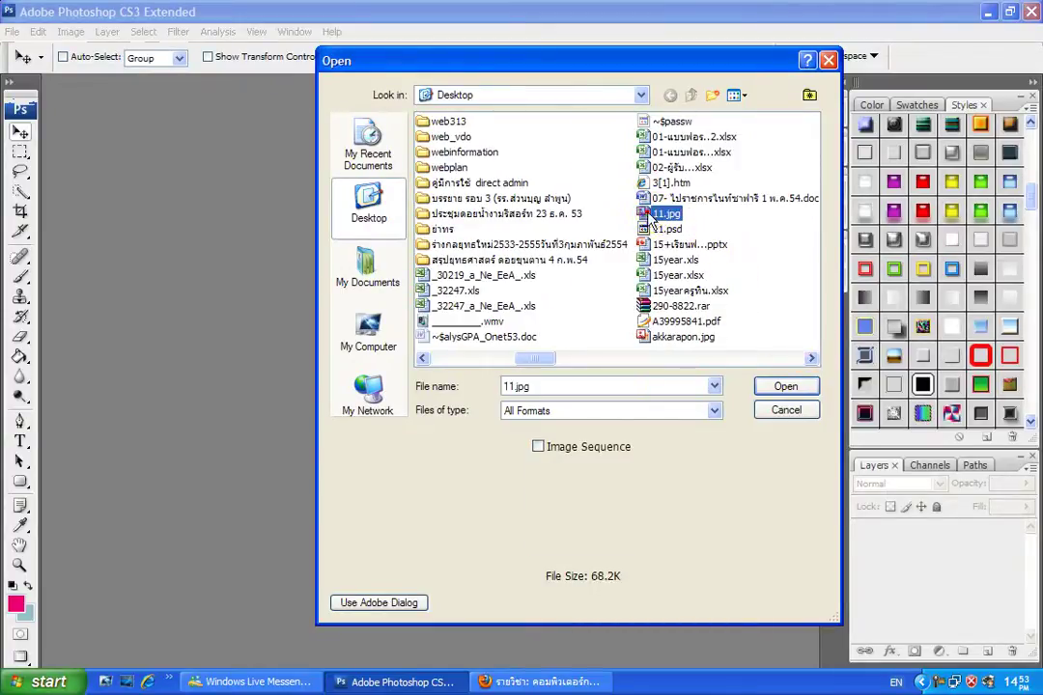
left_click(777, 388)
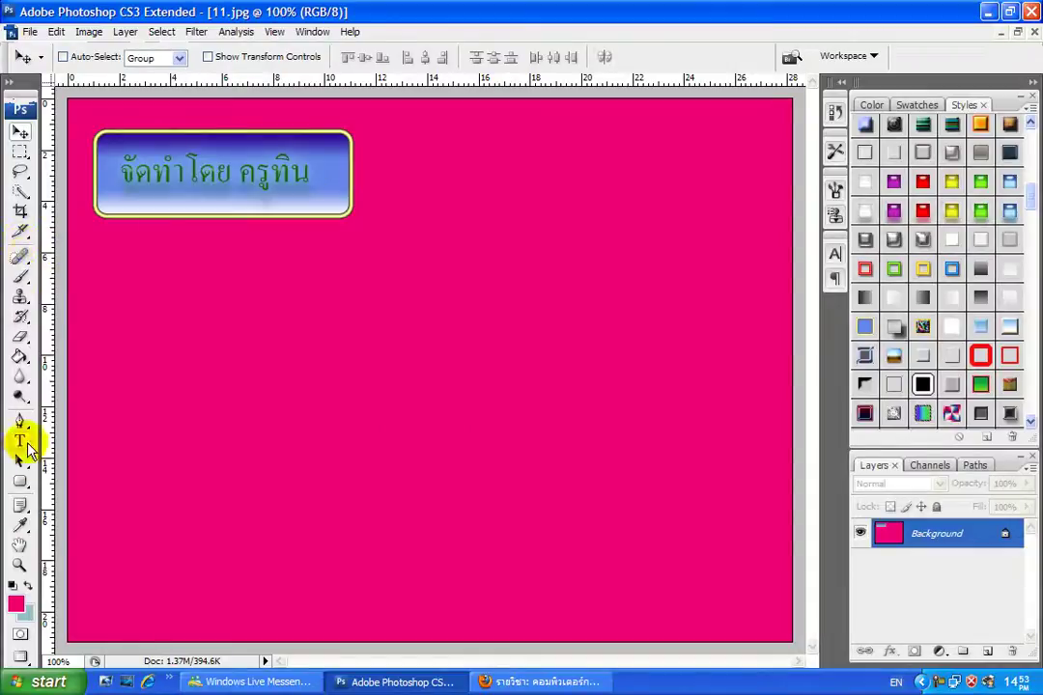
- Draw a large circle to the right of the button with the Ellipse Tool
left_click(21, 483)
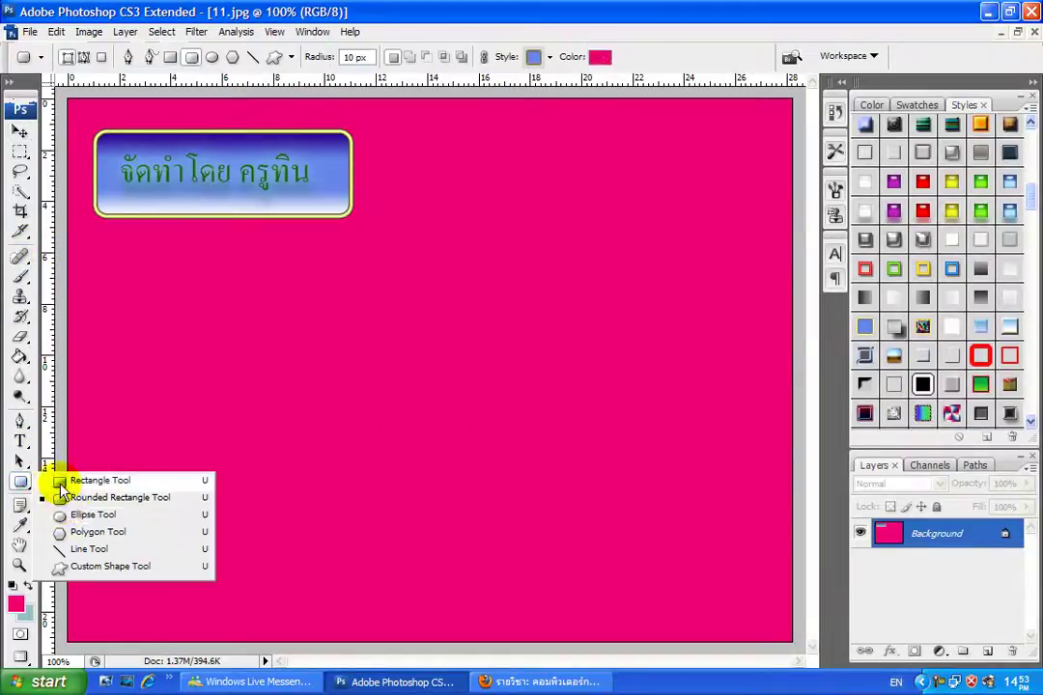
left_click(70, 520)
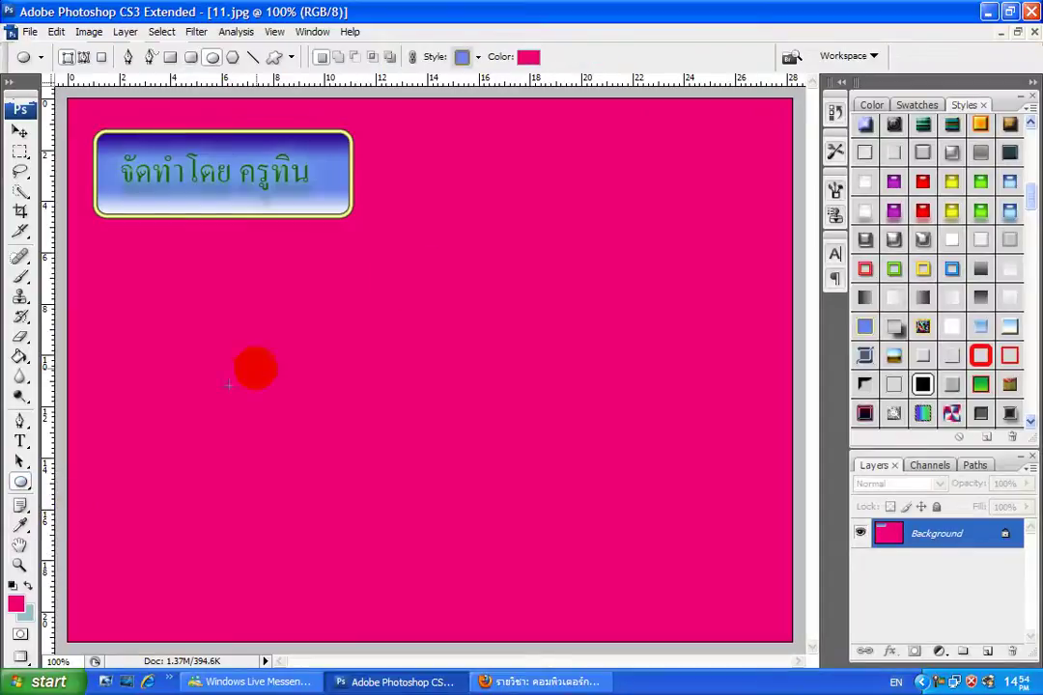
mouse_move(645, 151)
left_mouse_down()
mouse_move(439, 400)
mouse_move(416, 375)
left_mouse_up()
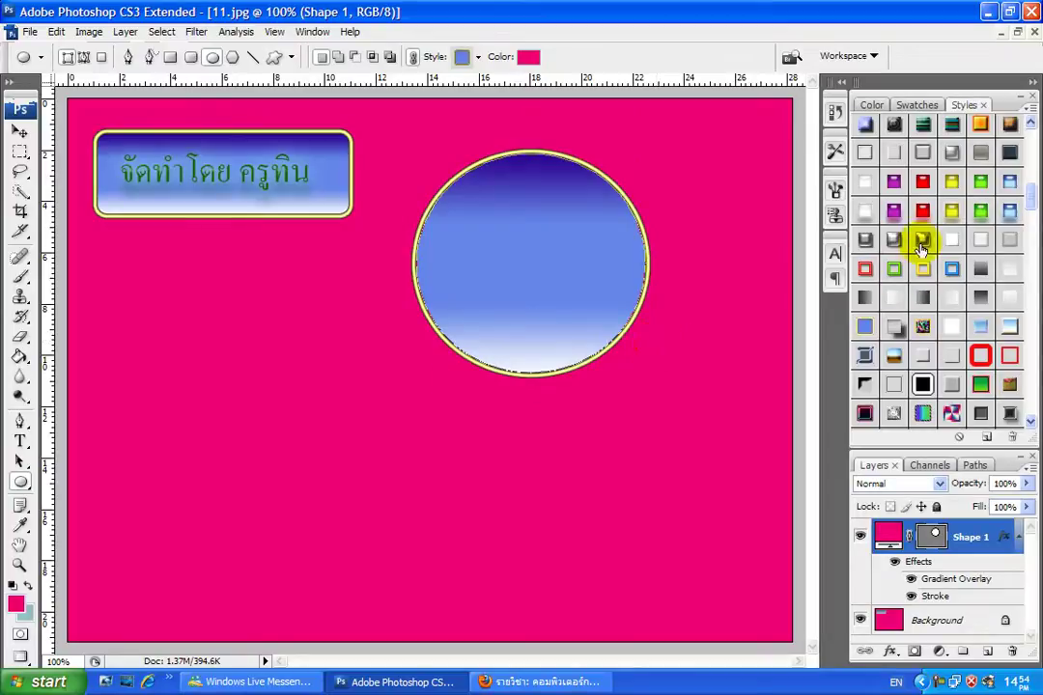
scroll(1004, 205, "up", 1)
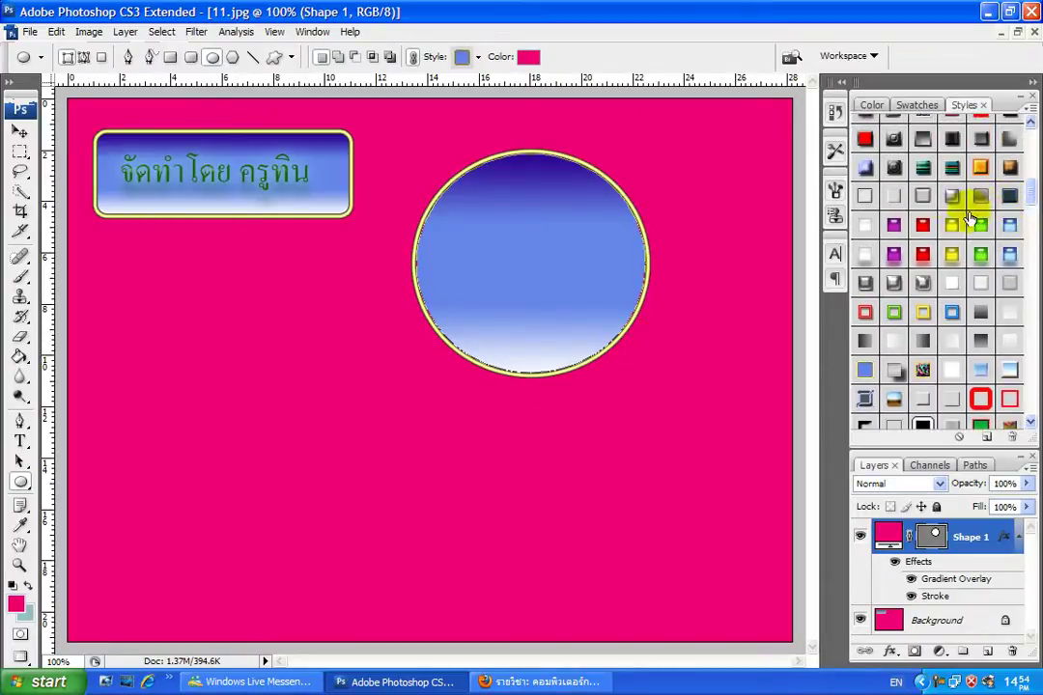
- Give the circle the light-blue Blue Gel glossy style
left_click(980, 225)
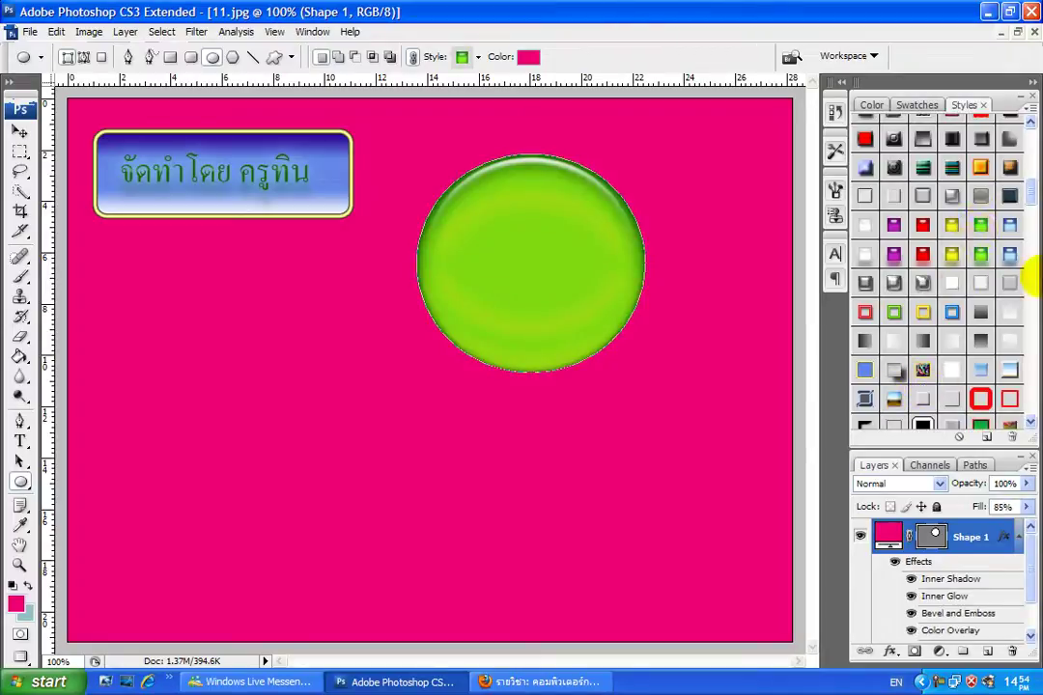
left_click(1010, 226)
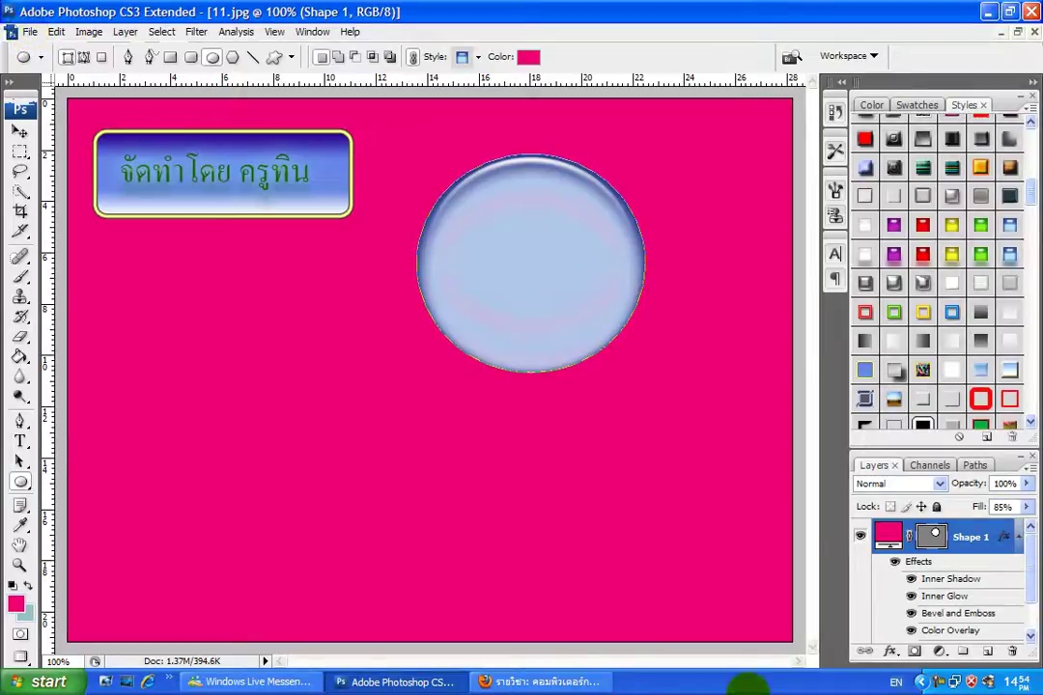
left_click(937, 684)
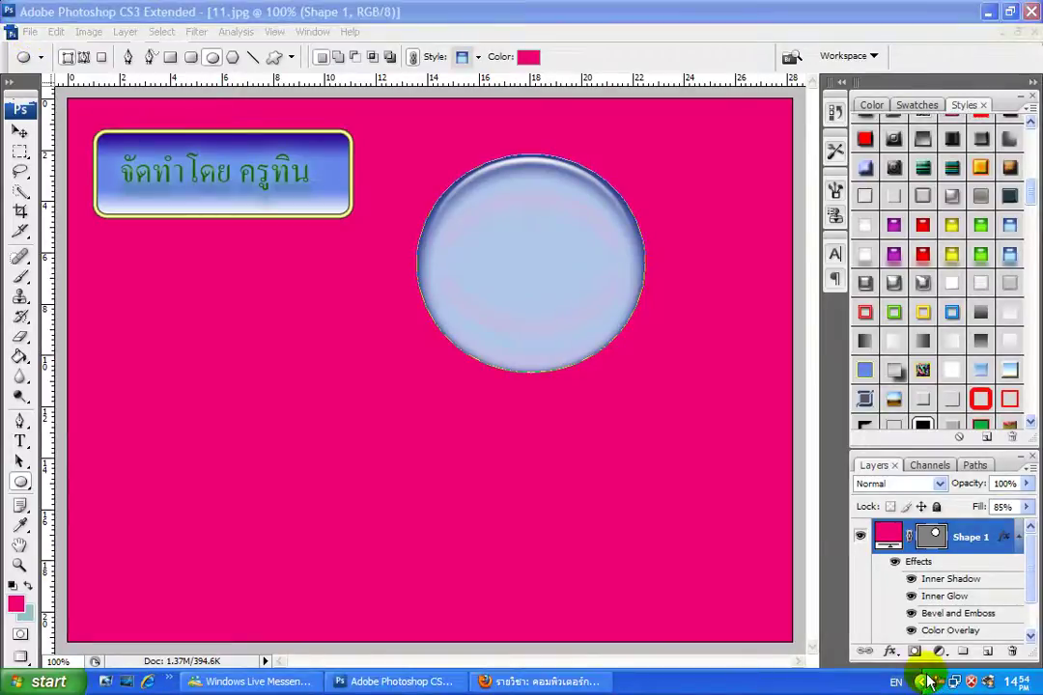
left_click(936, 683)
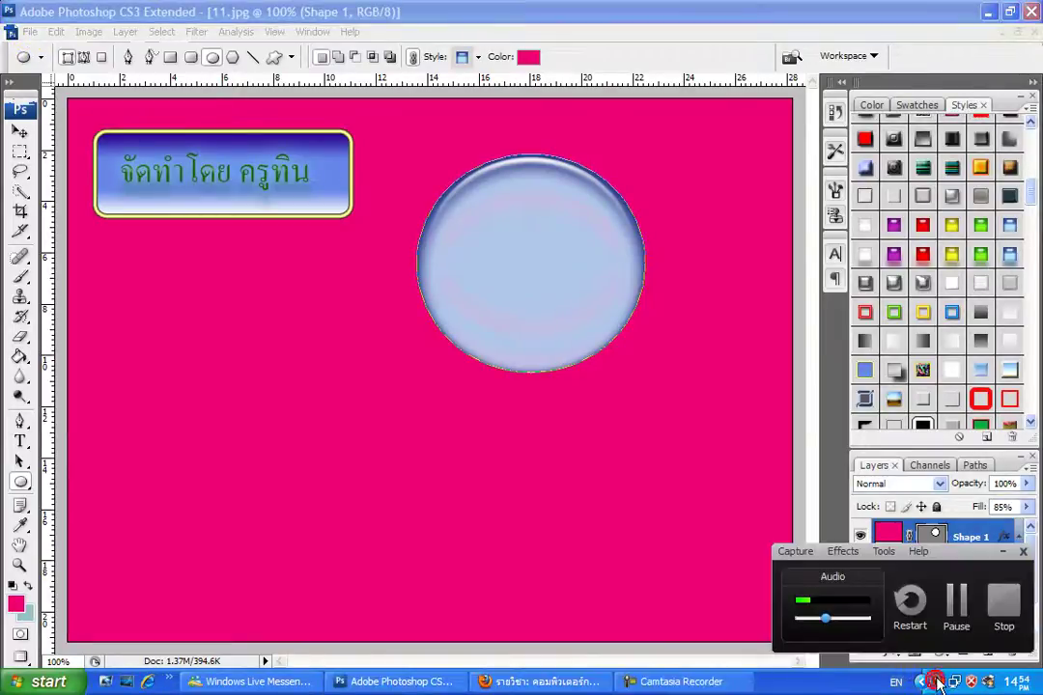